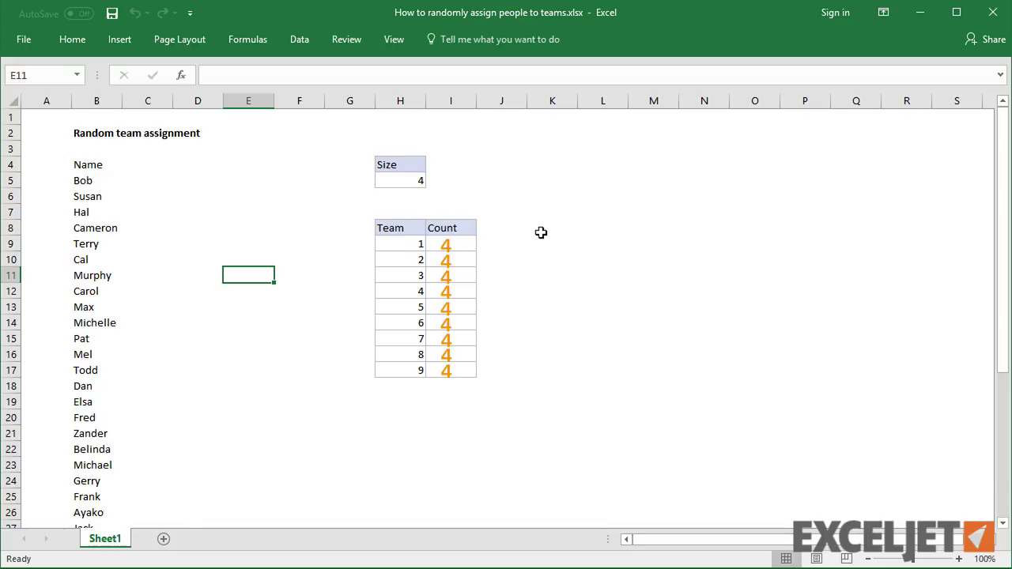
Convert the name list into an Excel table with headers
click(92, 184)
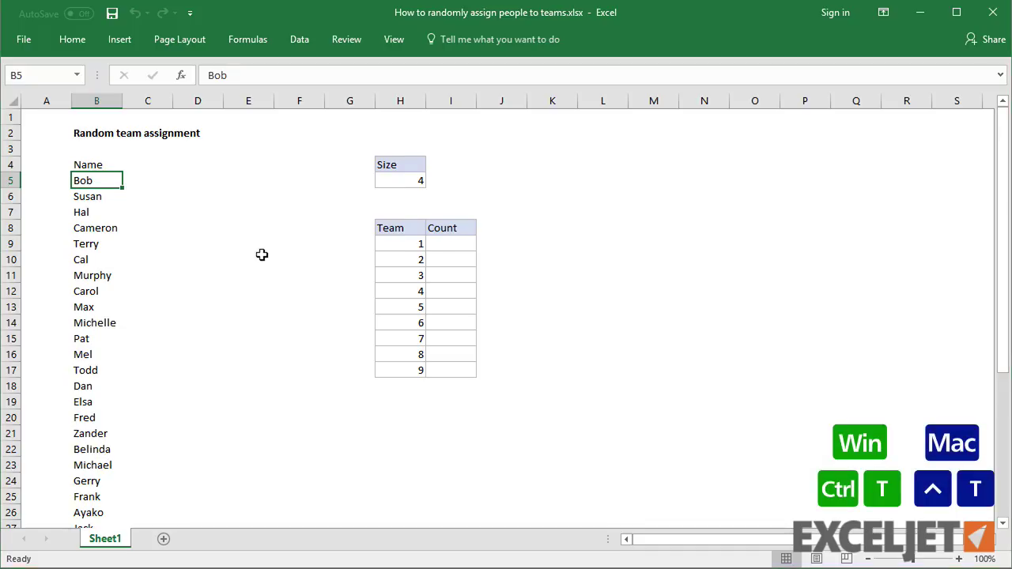
key(ctrl+t)
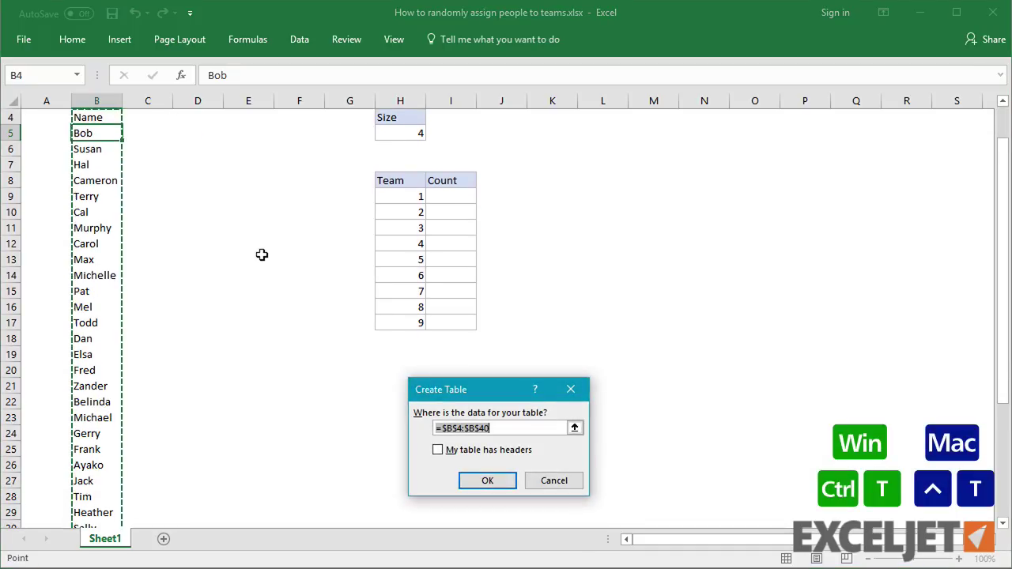
click(437, 450)
click(484, 479)
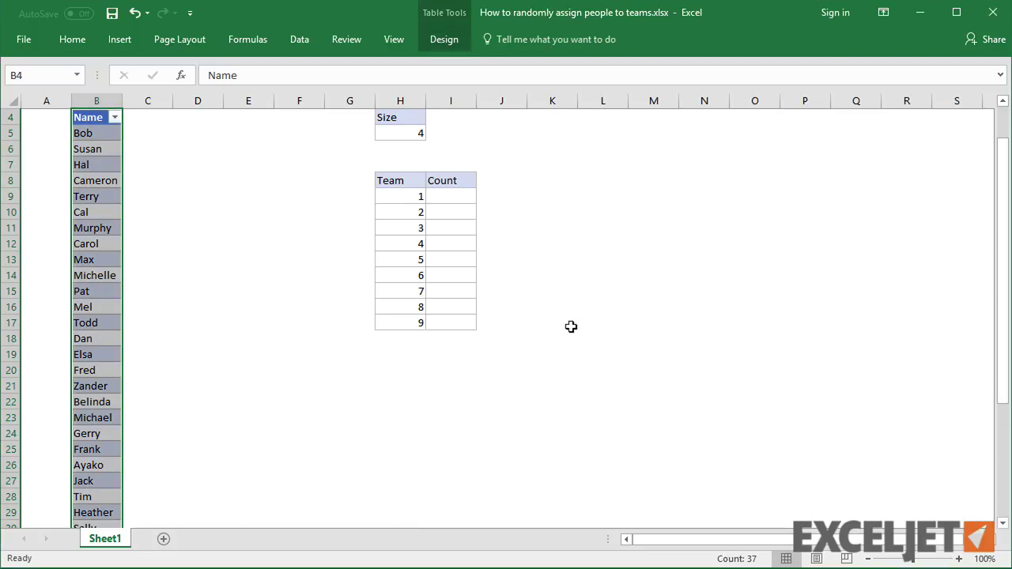
Add table headers rand, rank, grouping and Team beside the Name column
scroll(572, 324, up, 1)
key(Right)
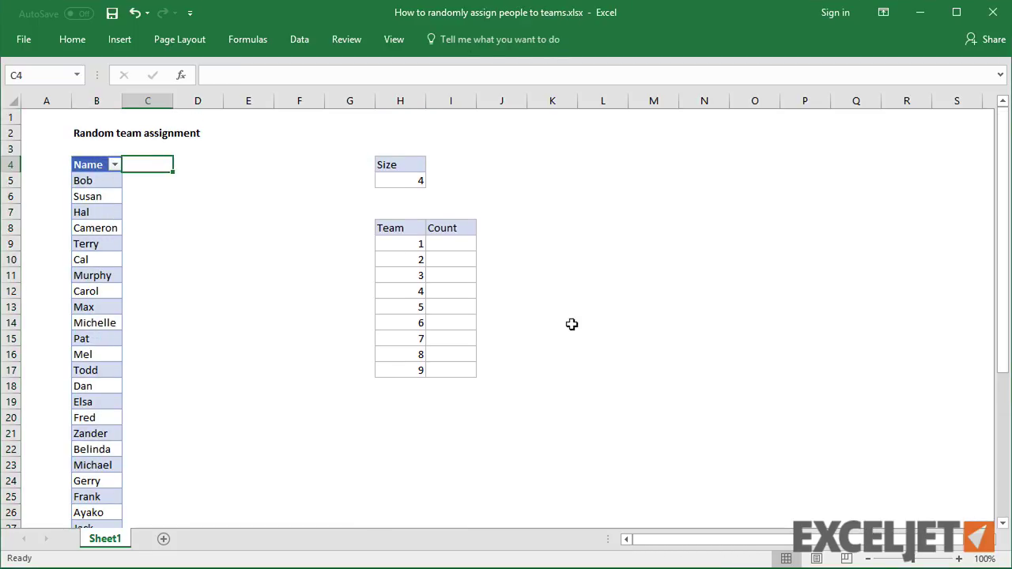
text(rand)
key(Tab)
text(rank)
key(Tab)
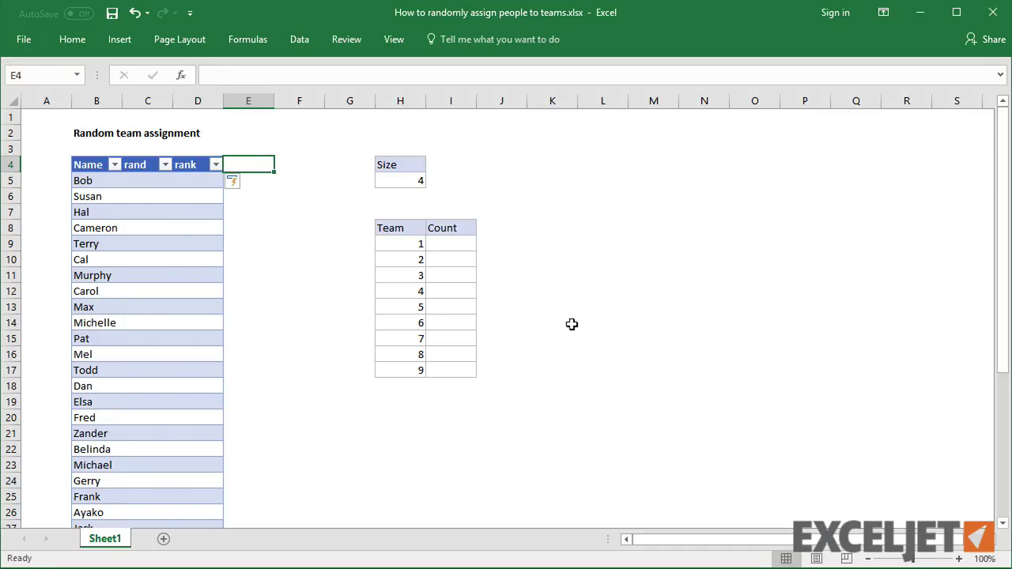
text(grouping)
key(Tab)
text(Team)
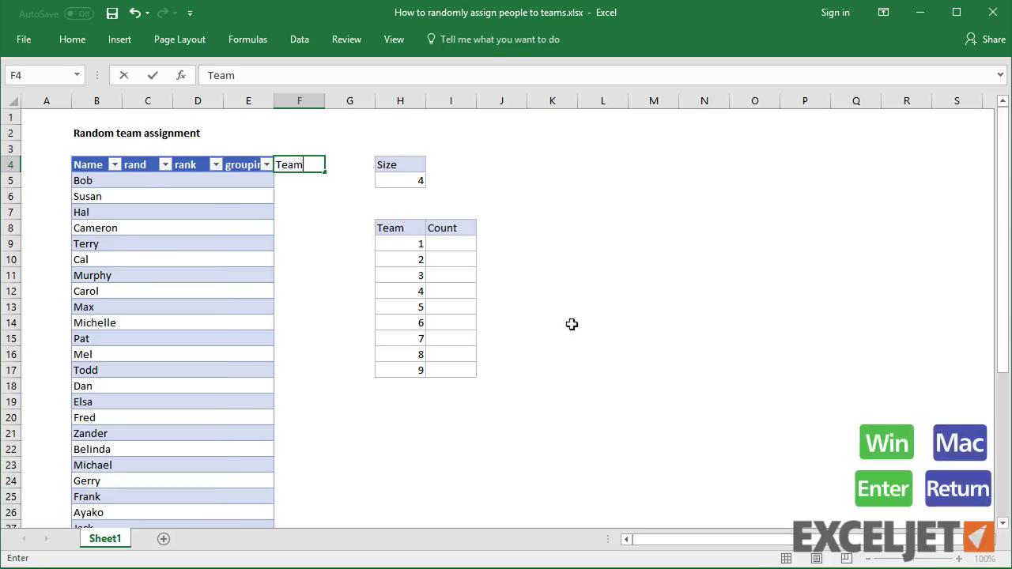
key(Return)
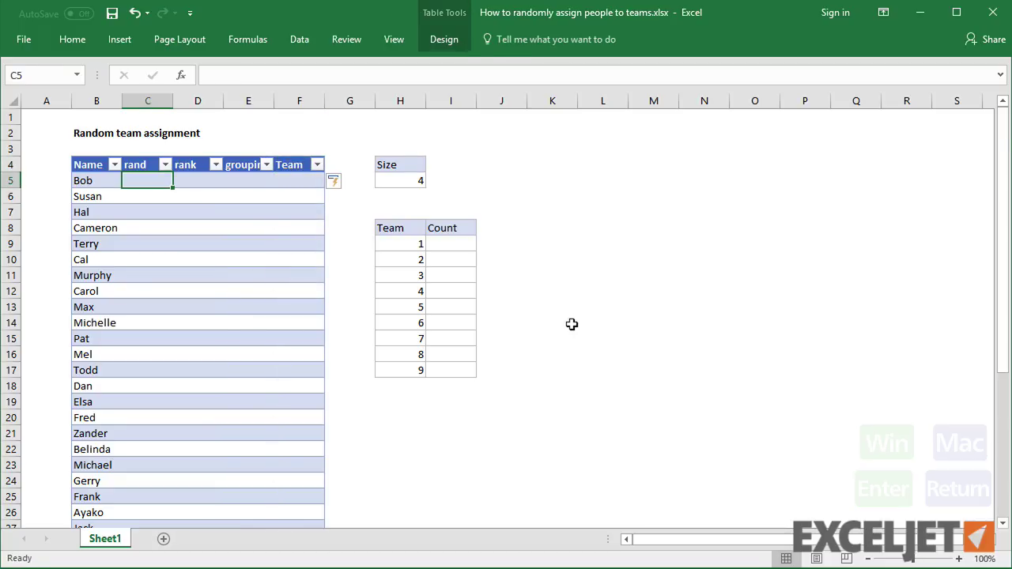
Enter =RAND() in C5 so every name gets a random decimal
click(481, 76)
text(=rand)
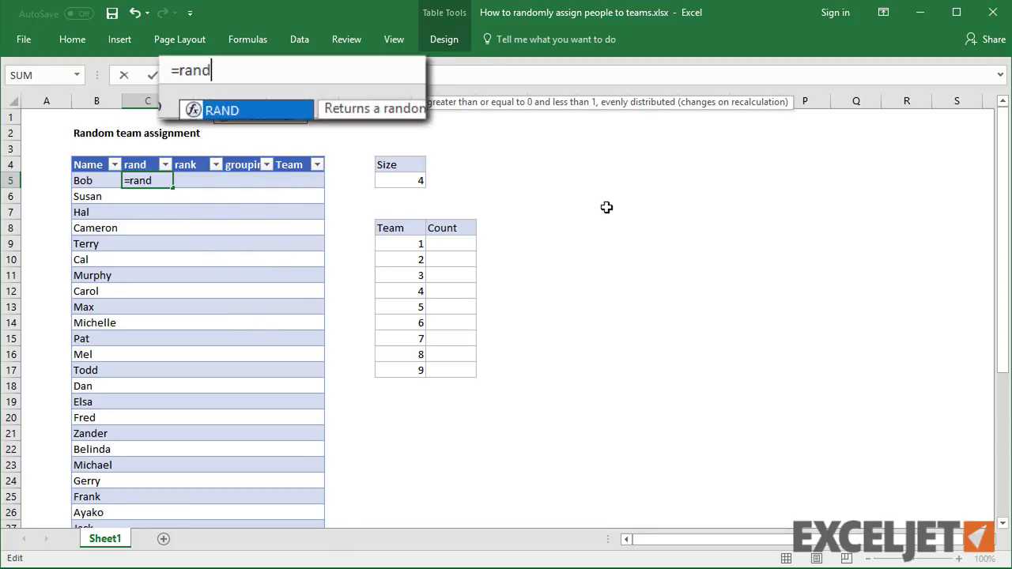
text(())
key(Return)
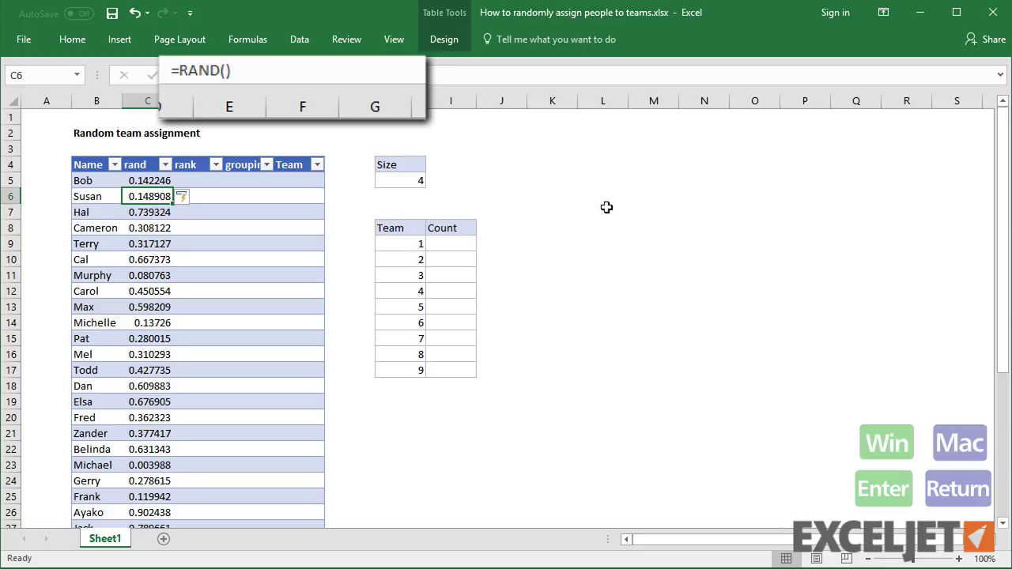
key(Up)
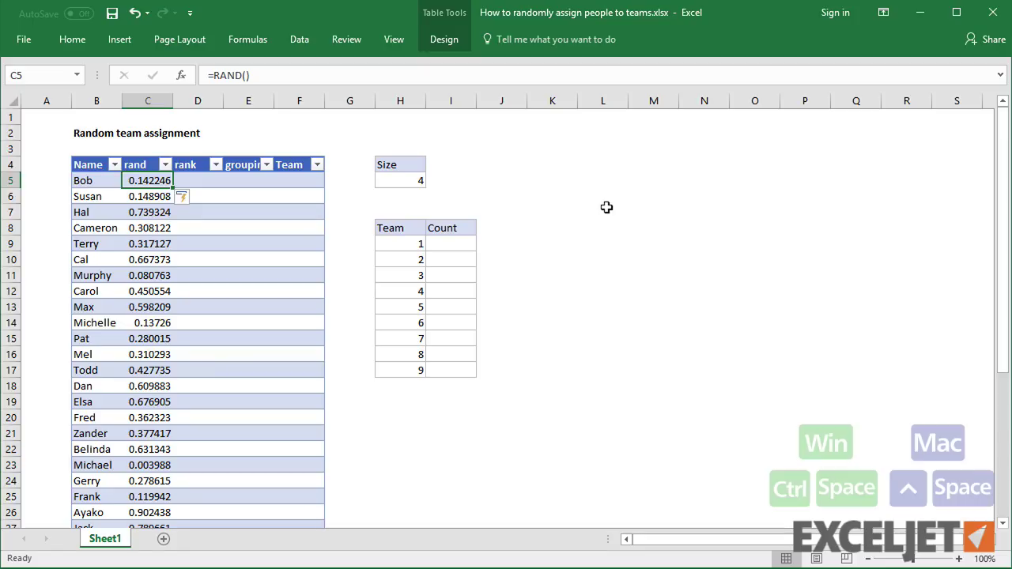
Paste the rand column over itself as values so the random numbers stay fixed
key(ctrl+space)
key(ctrl+c)
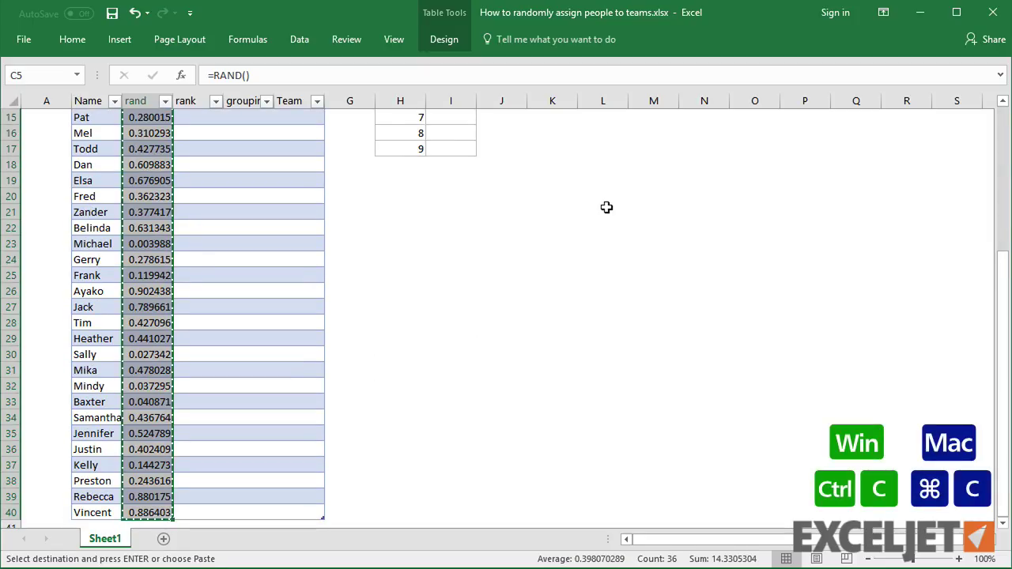
key(ctrl+alt+v)
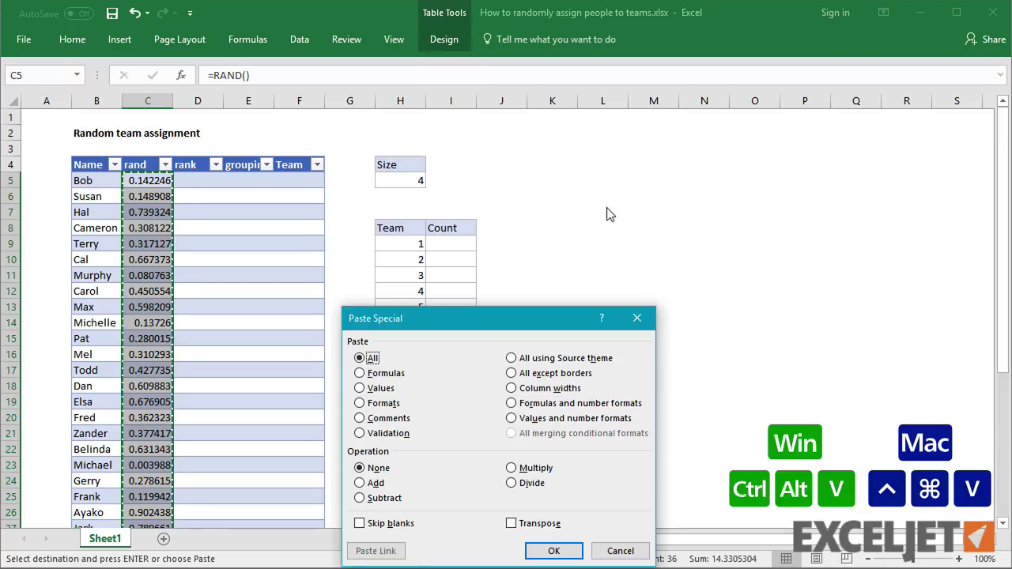
key(v)
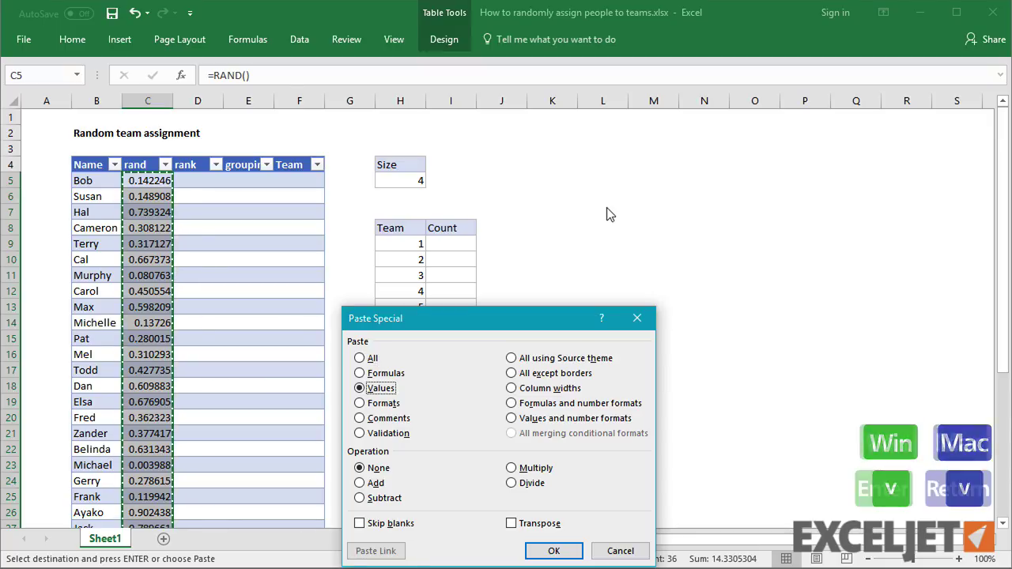
key(Return)
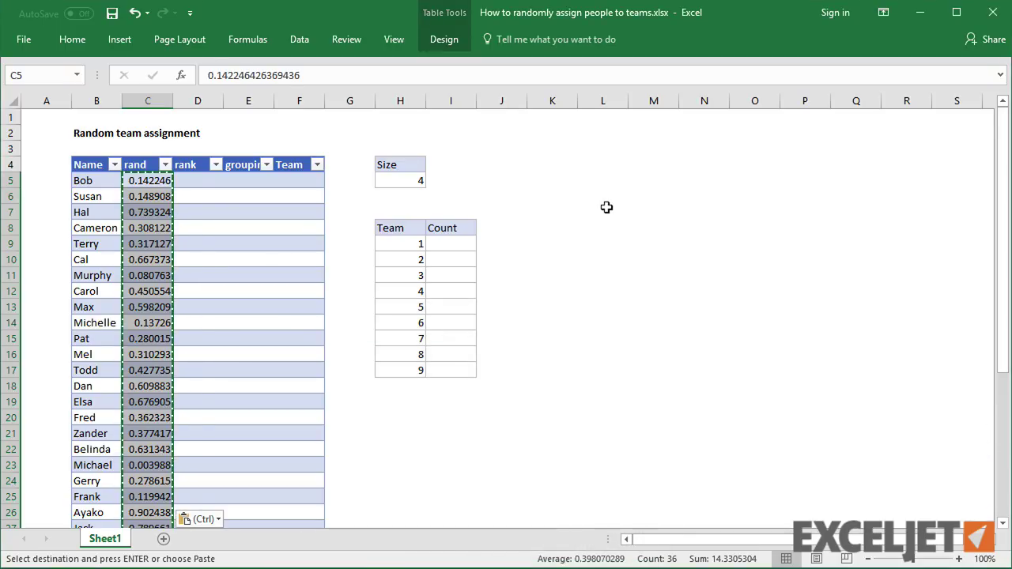
click(200, 178)
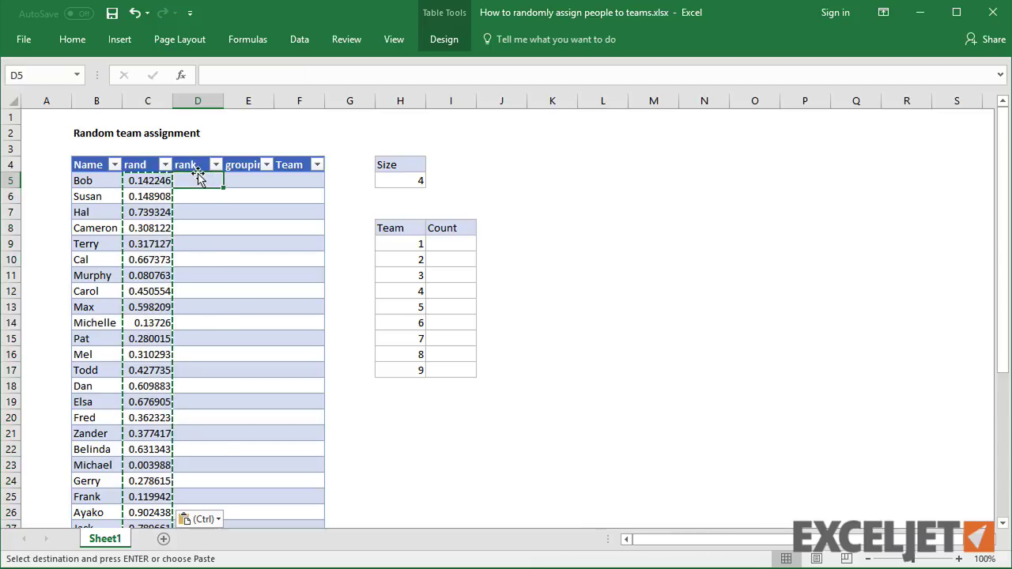
click(265, 73)
text(=rank)
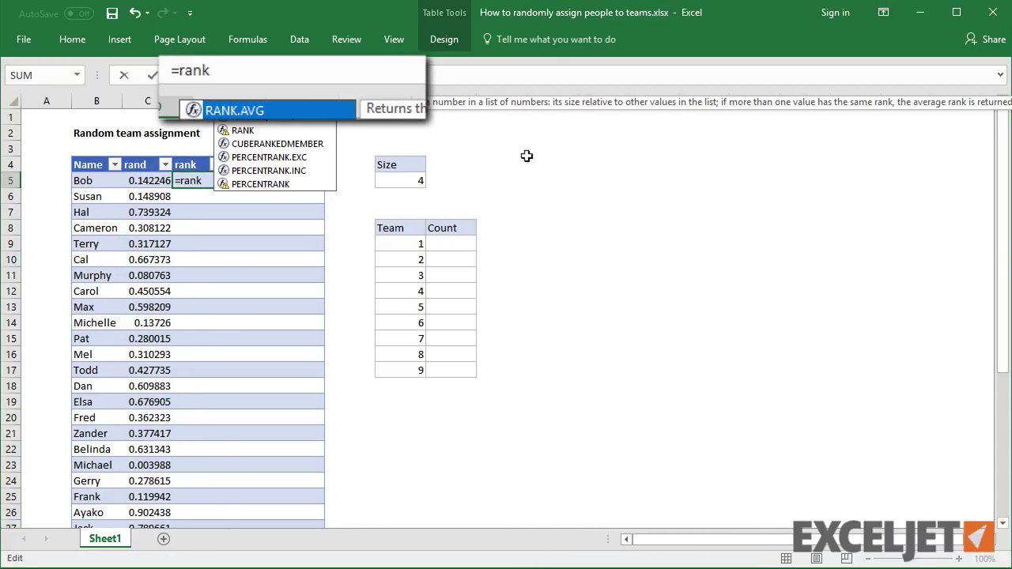
text(()
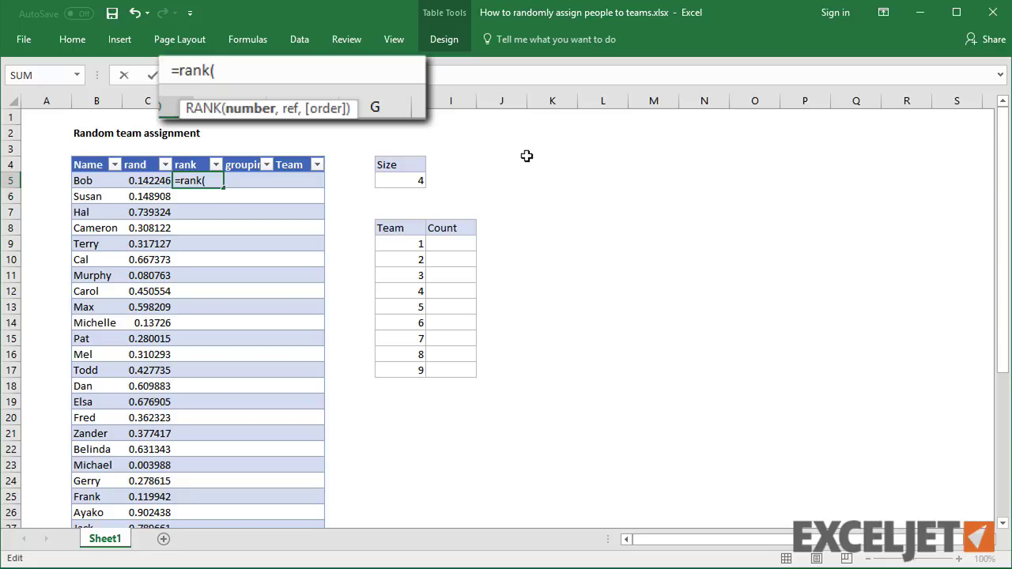
click(164, 180)
text(,)
click(161, 180)
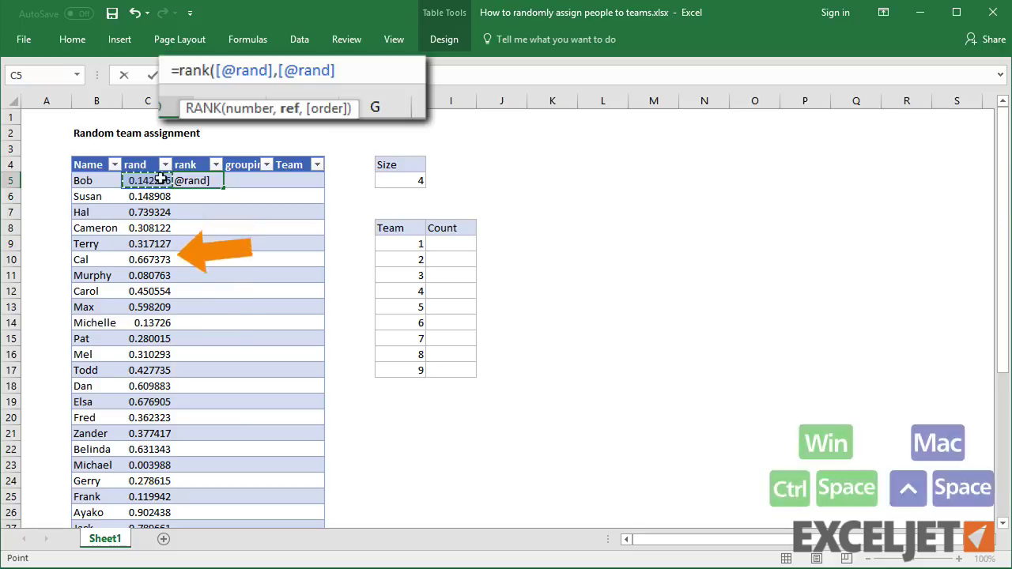
key(ctrl+space)
text())
key(Return)
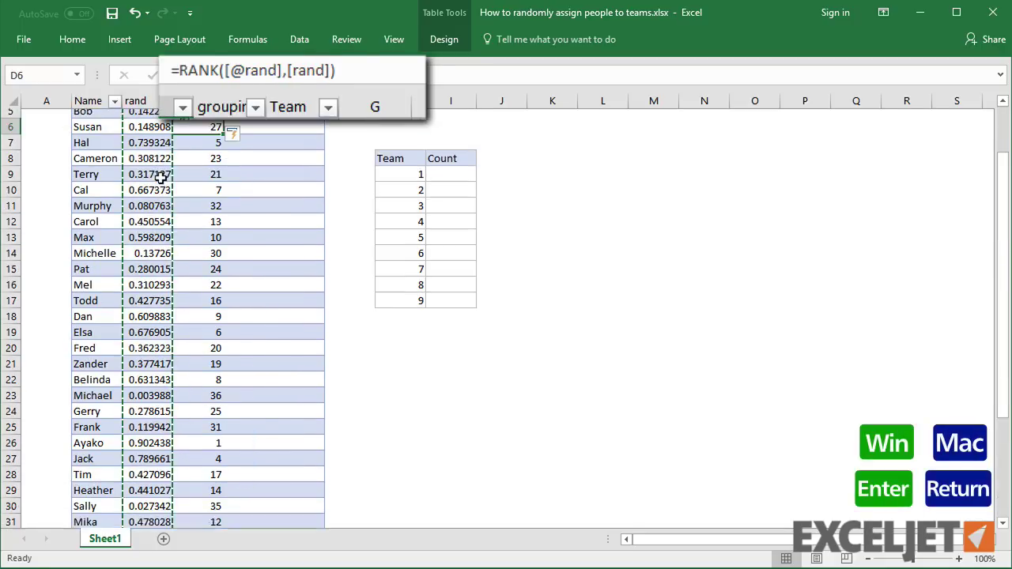
scroll(261, 204, up, 2)
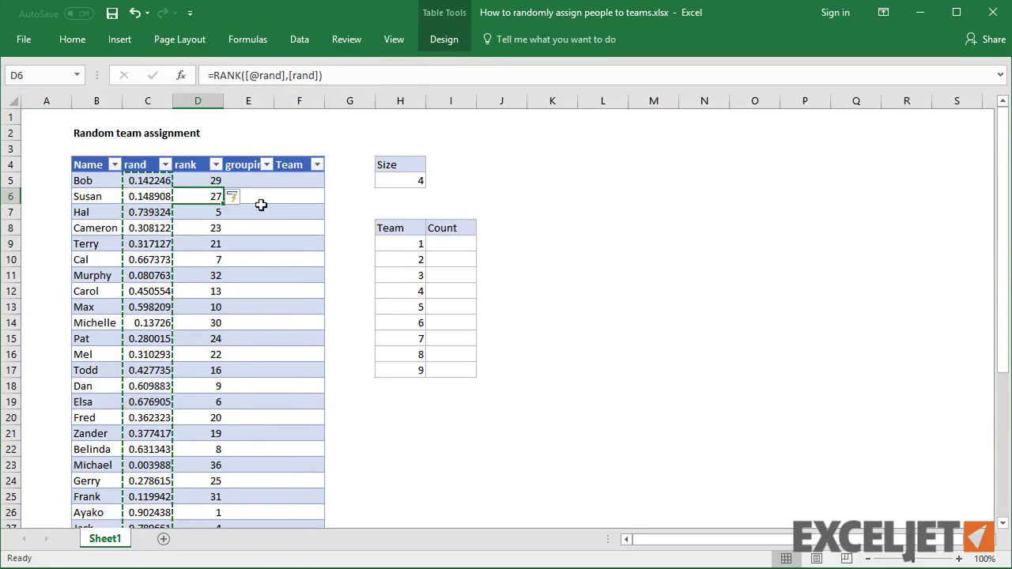
key(Escape)
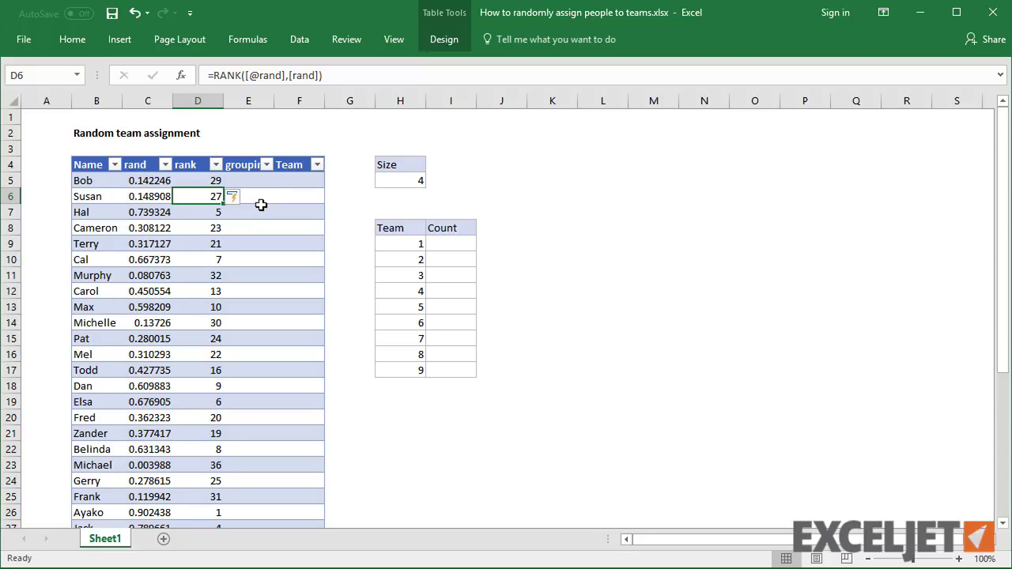
click(247, 181)
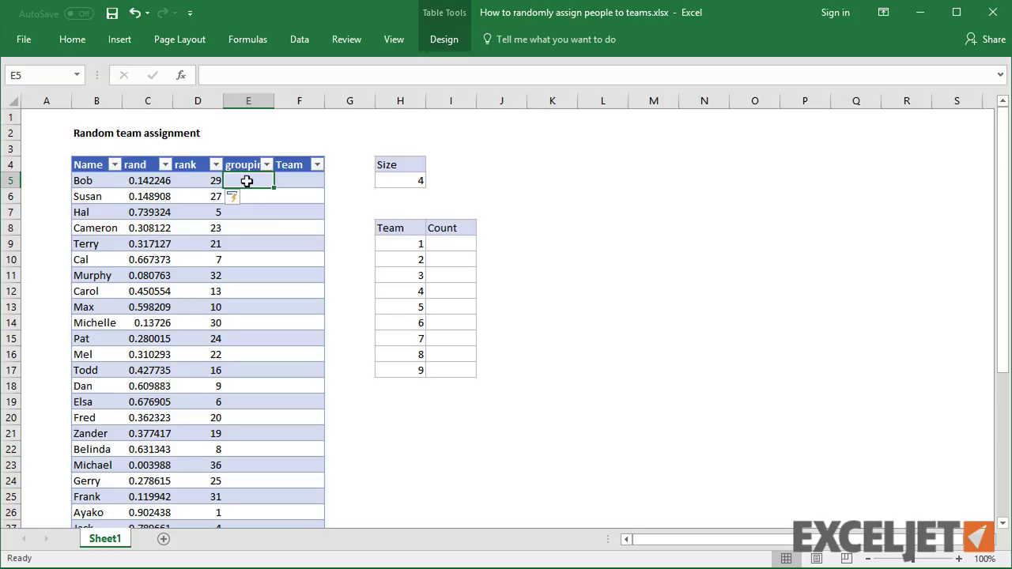
click(242, 76)
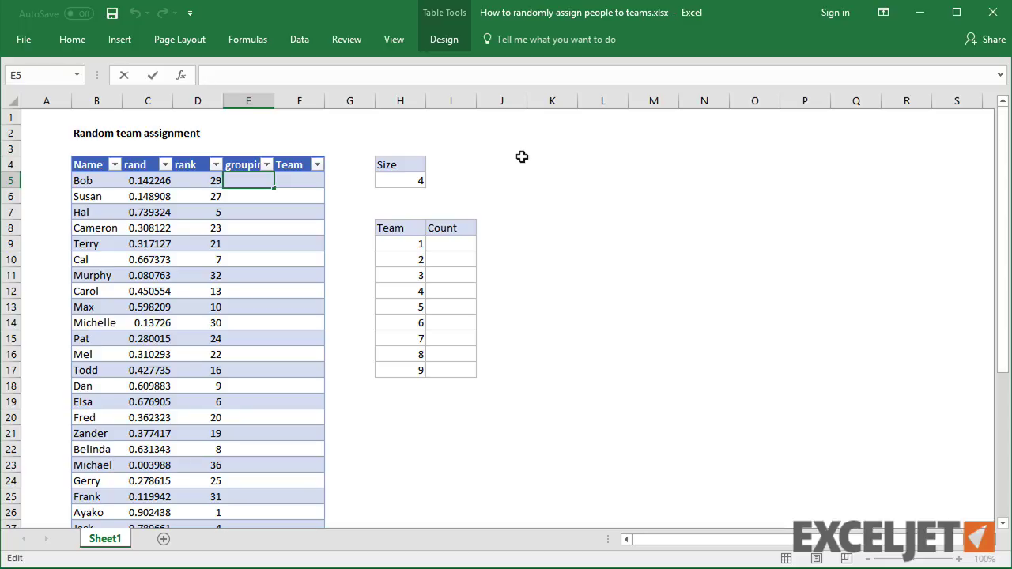
text(=)
click(206, 180)
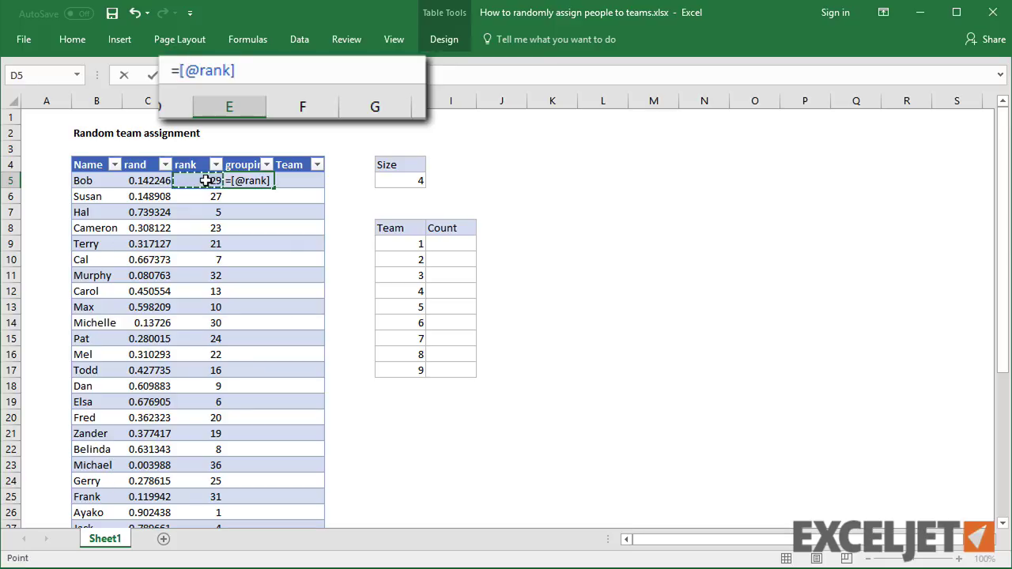
text(/)
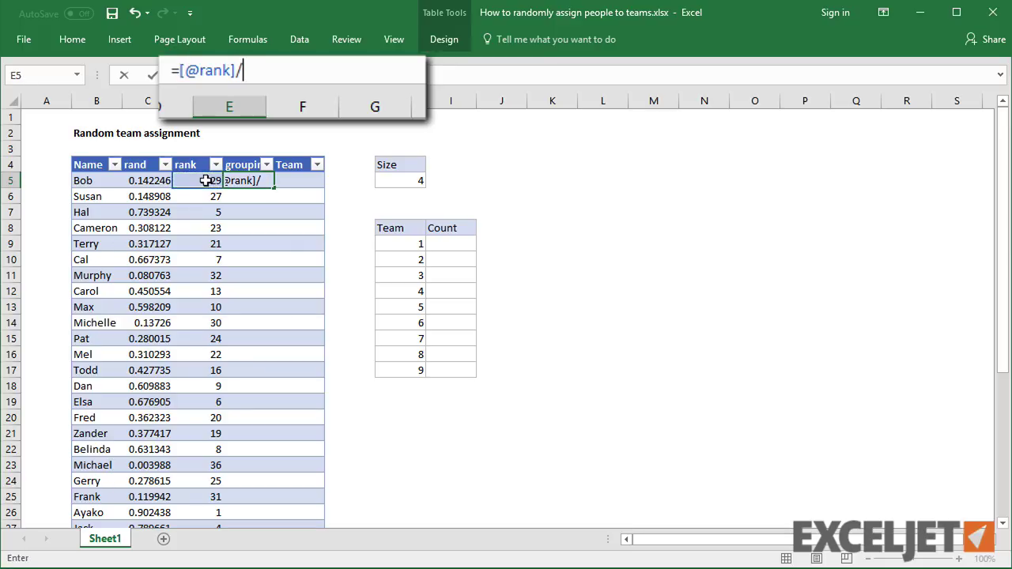
text(4)
key(Return)
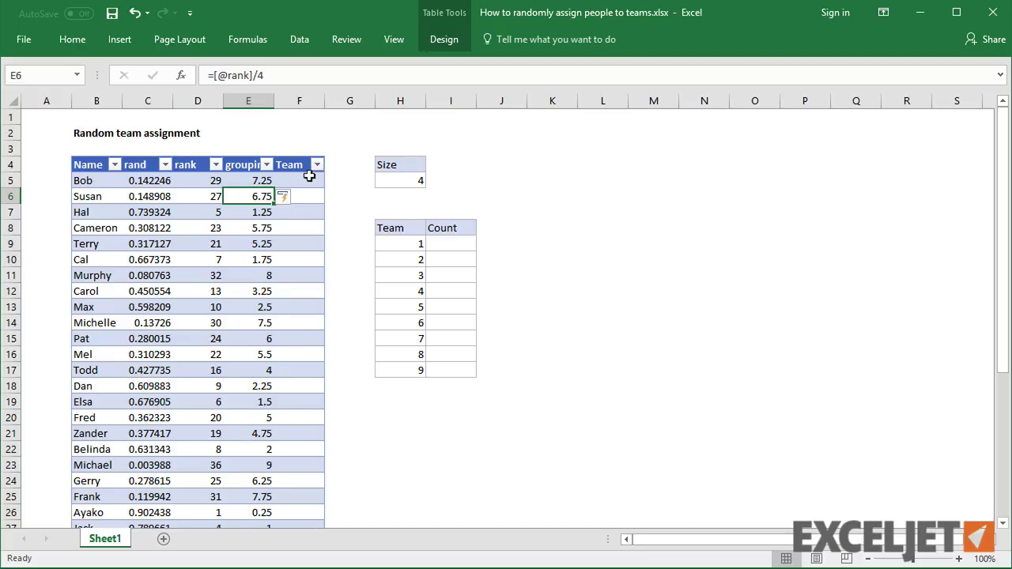
click(307, 177)
click(339, 80)
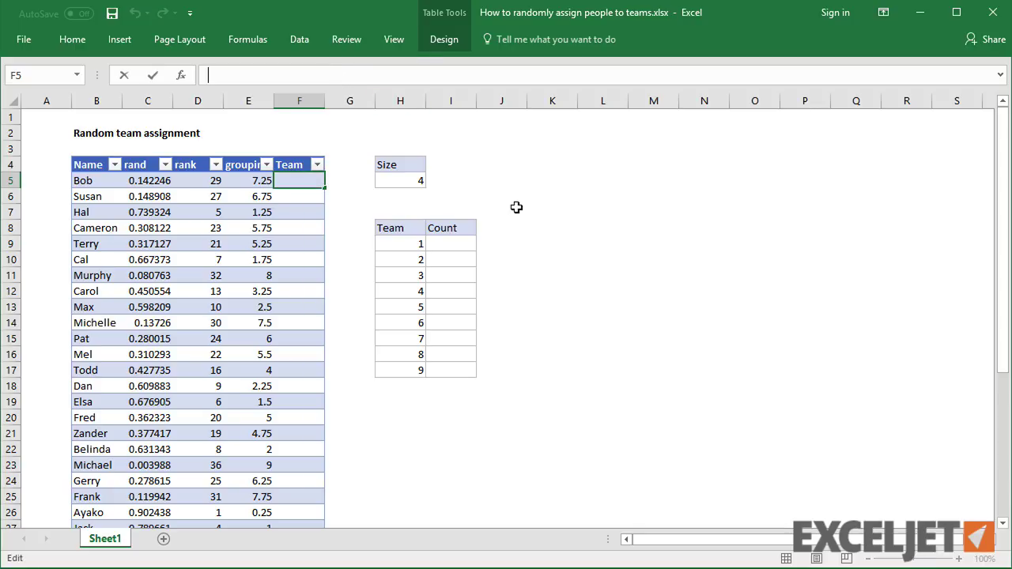
text(=ceil)
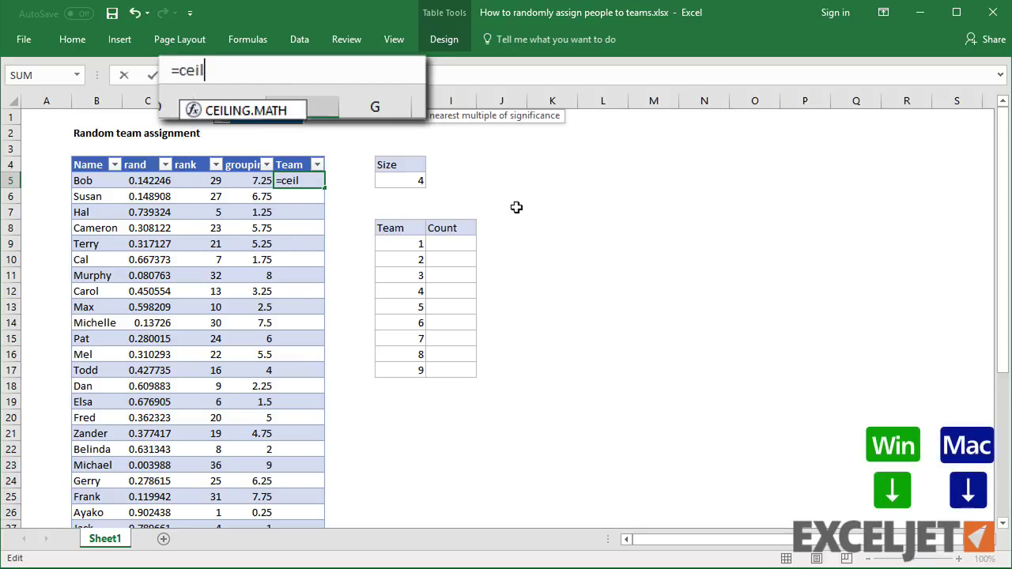
key(Tab)
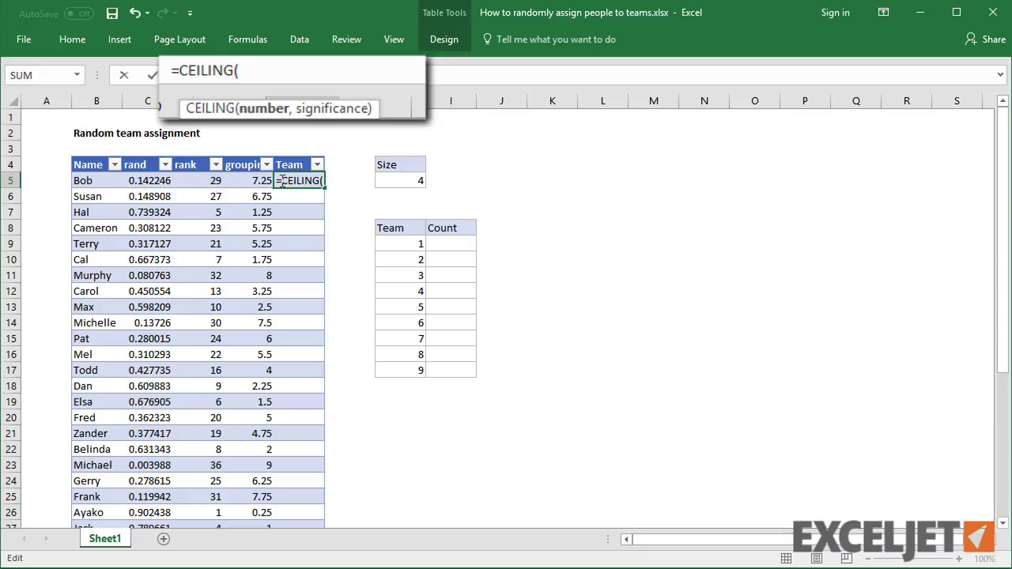
click(260, 181)
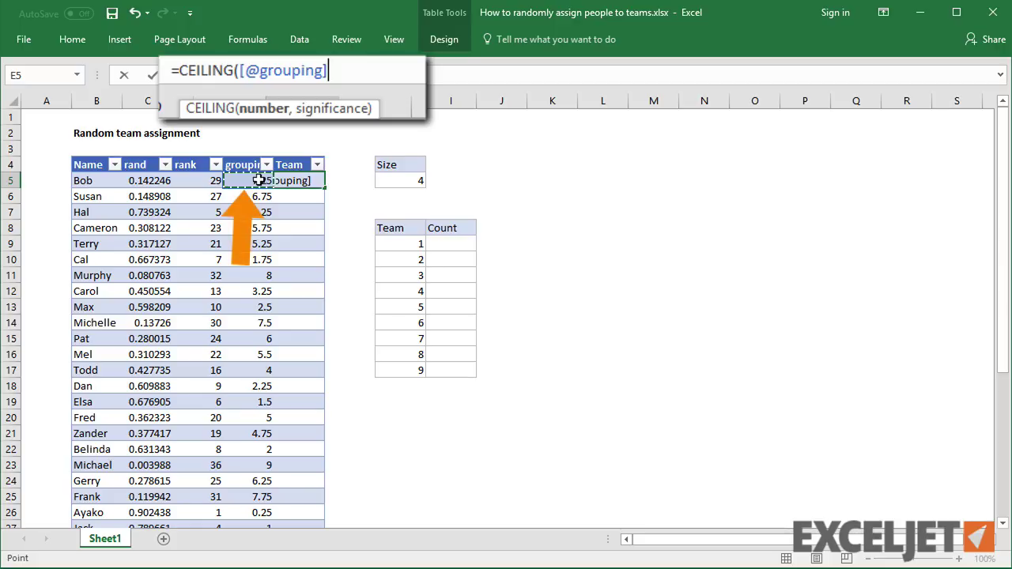
text(,1)
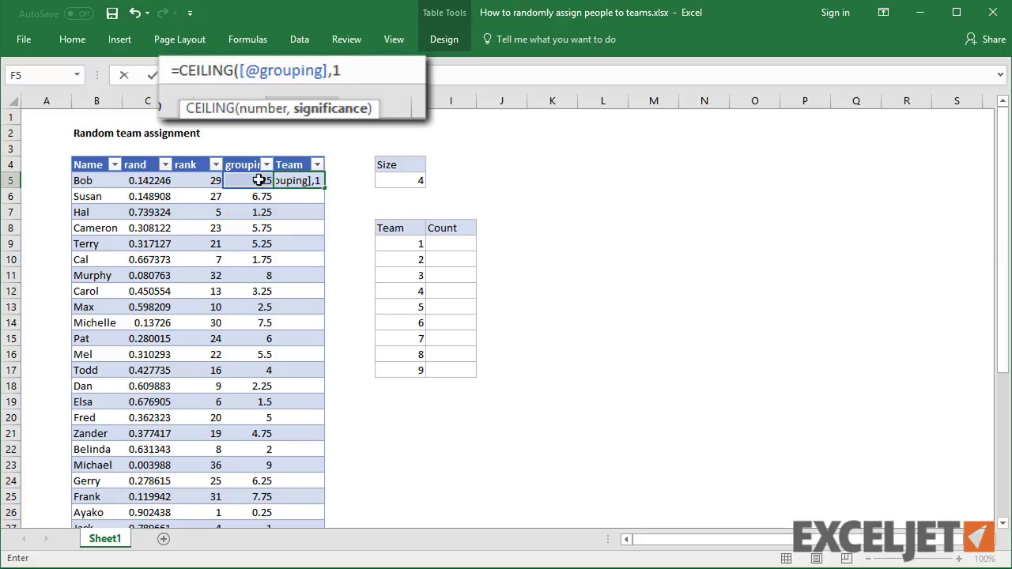
key(Return)
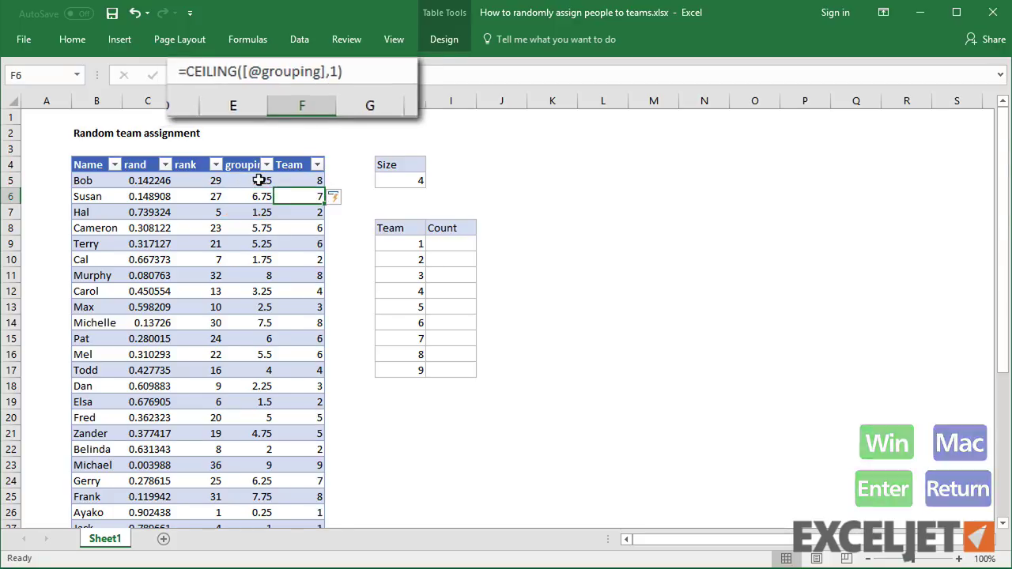
key(Up)
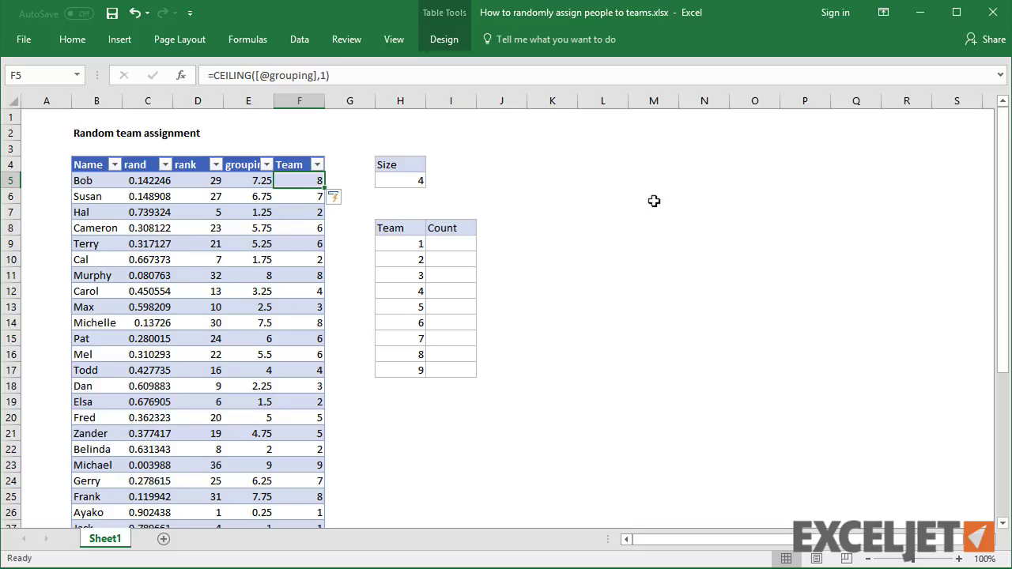
Enter =COUNTIF(Table1[Team],H9) in I9 and copy it down for teams 1–9
click(456, 243)
text(=counti)
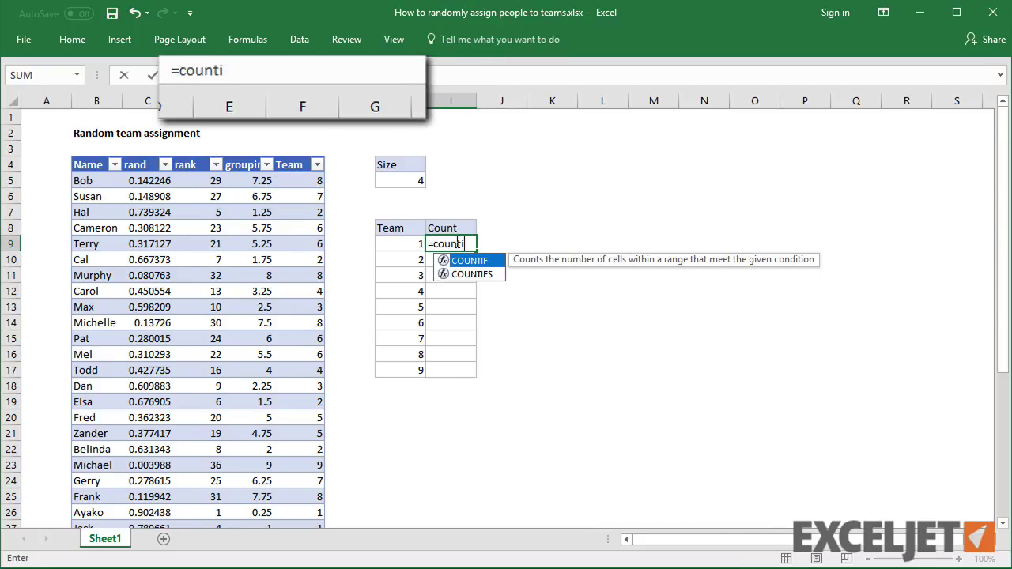
text(f()
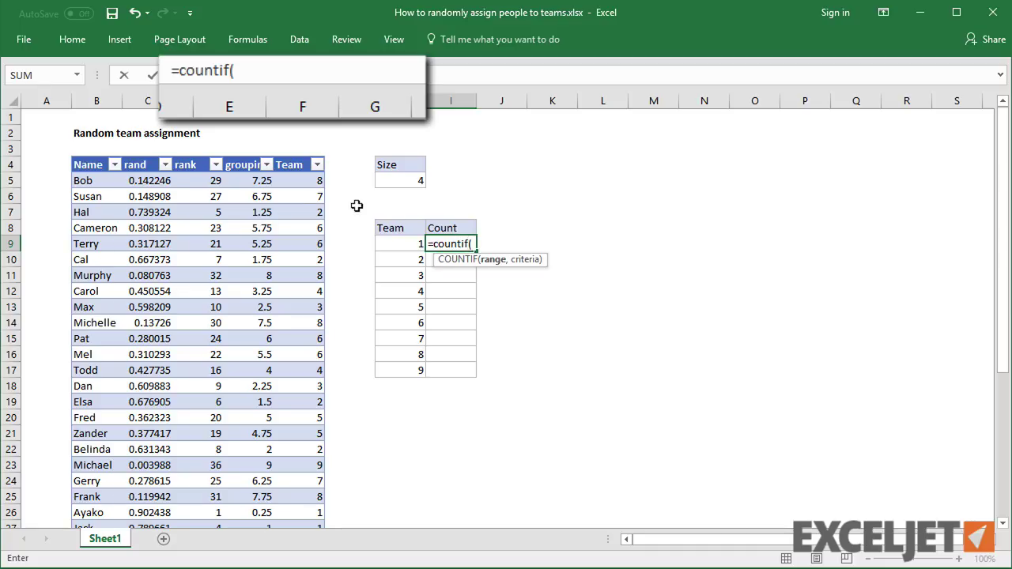
click(313, 195)
key(ctrl+space)
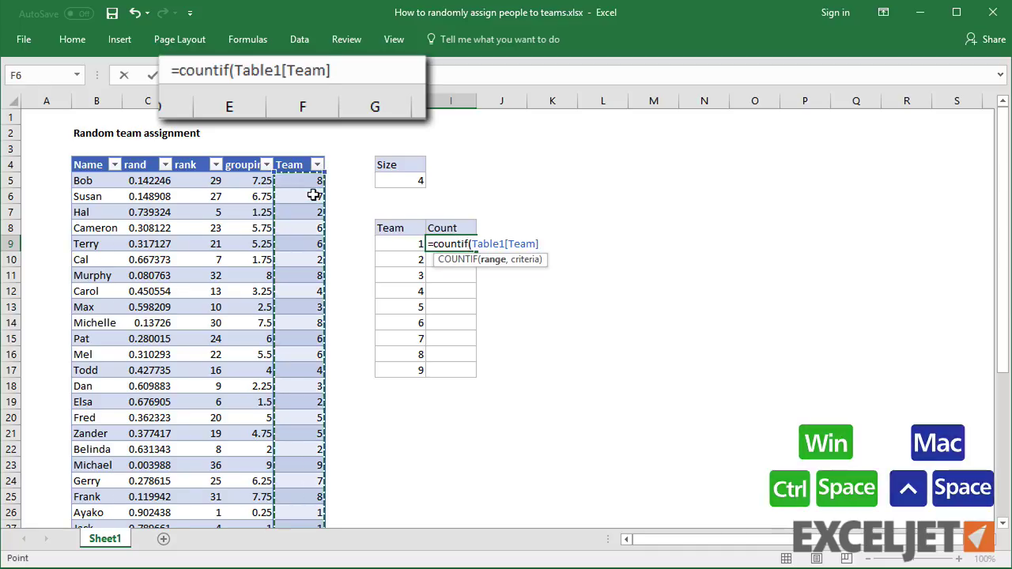
text(,)
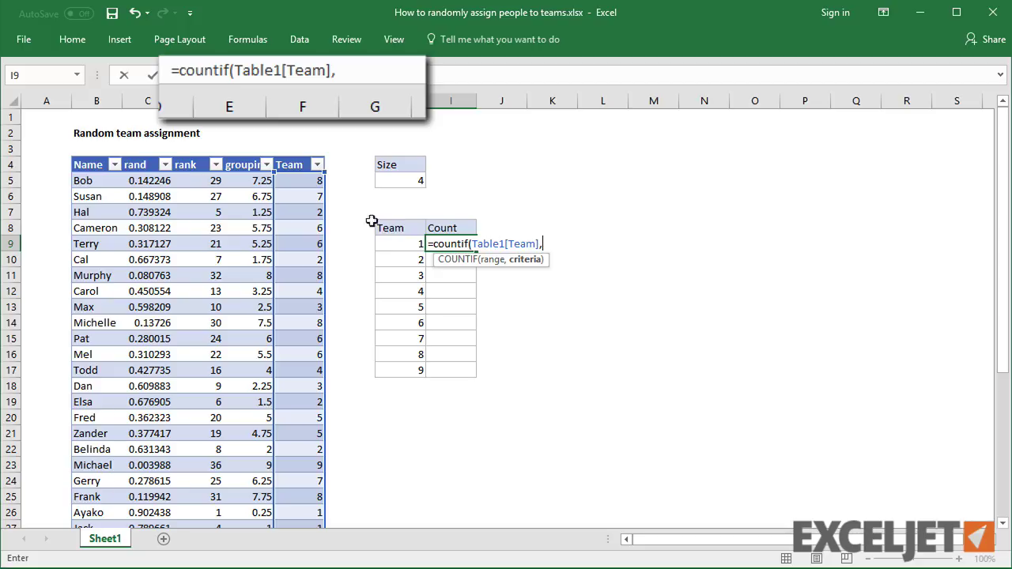
click(391, 244)
key(Return)
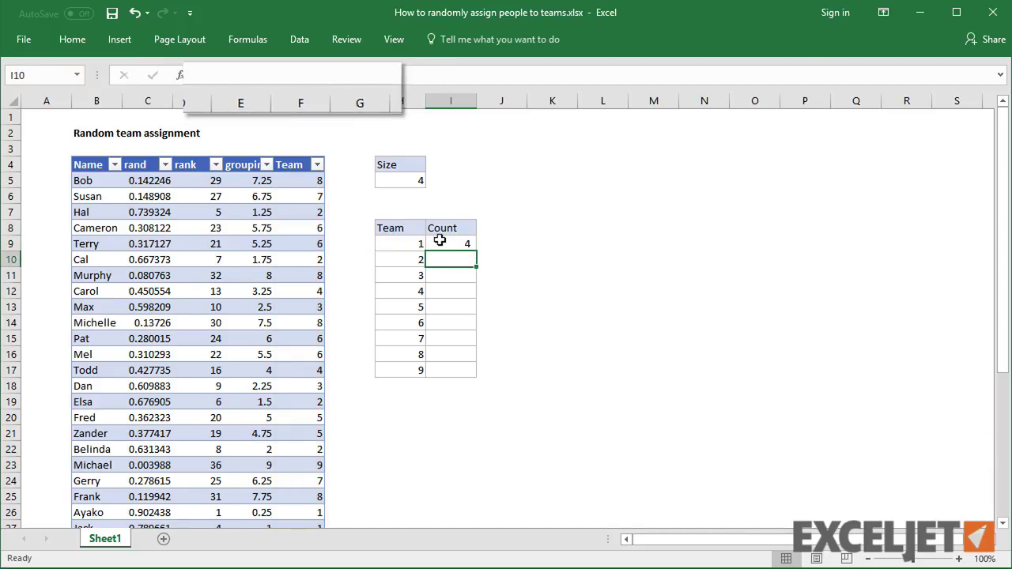
click(464, 245)
double_click(474, 250)
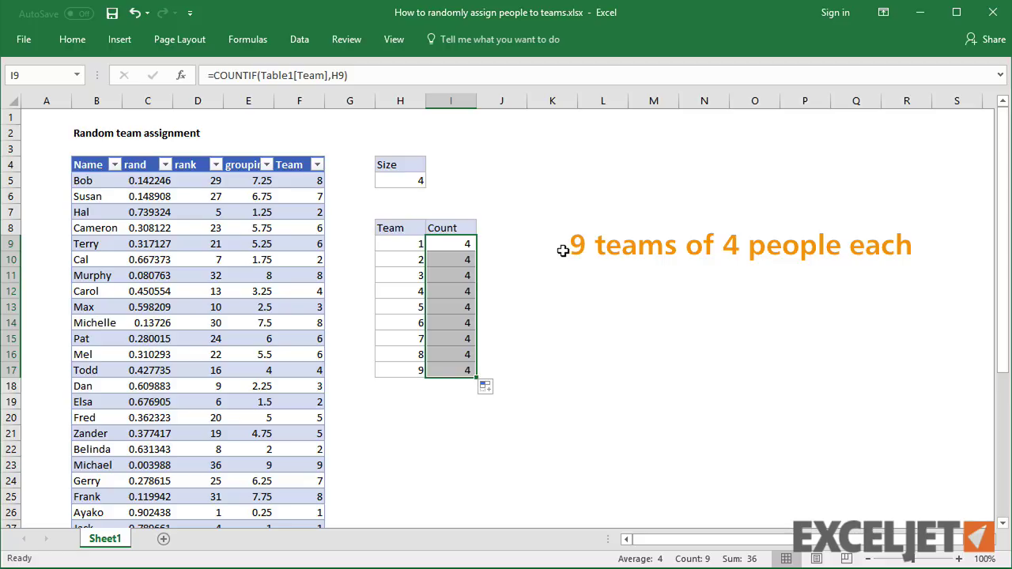
click(264, 181)
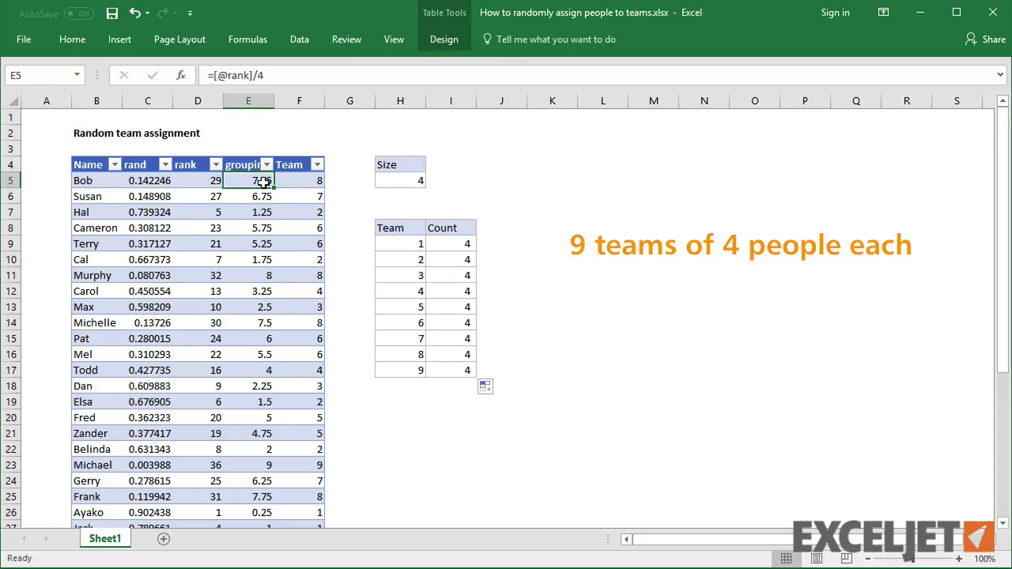
click(303, 76)
key(BackSpace)
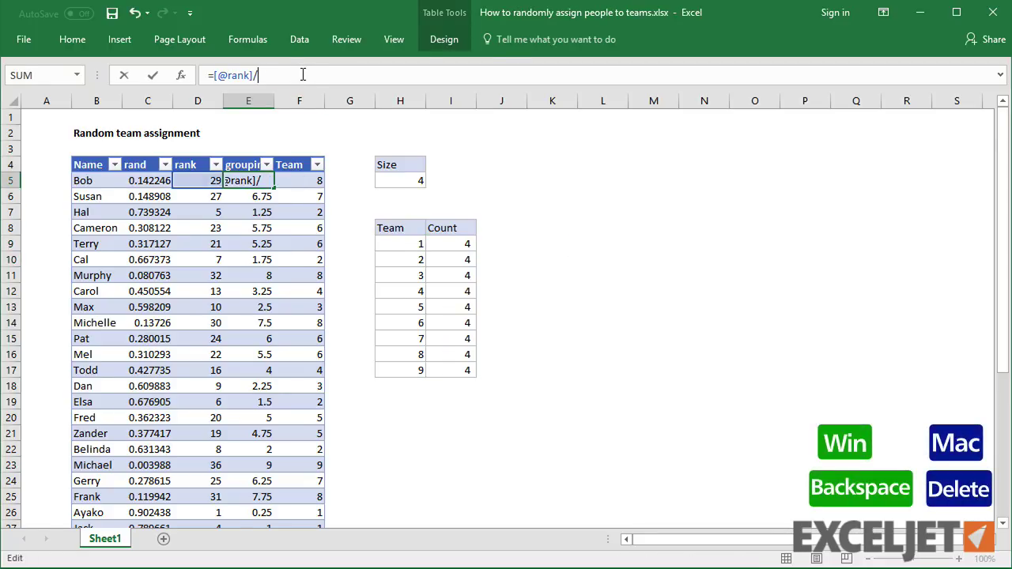
click(388, 181)
key(F4)
key(Return)
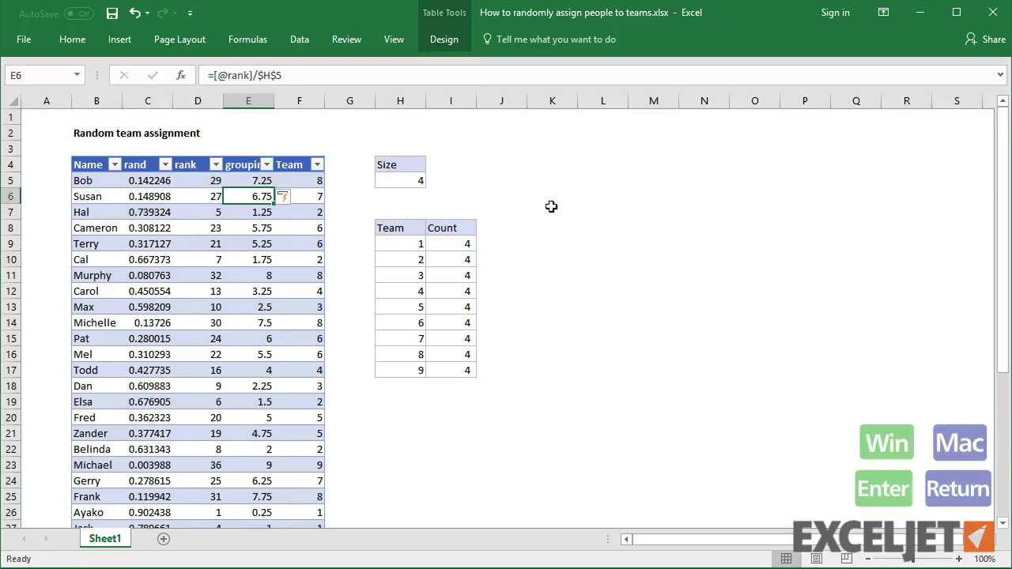
Test Size values 6 and 9 in H5, then set it back to 4
click(419, 181)
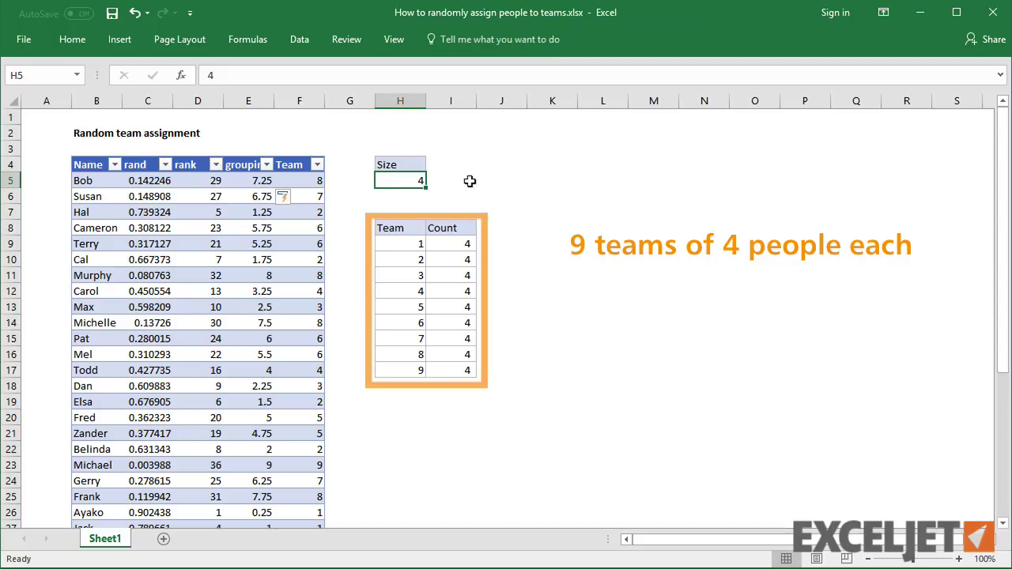
text(6)
key(ctrl+Return)
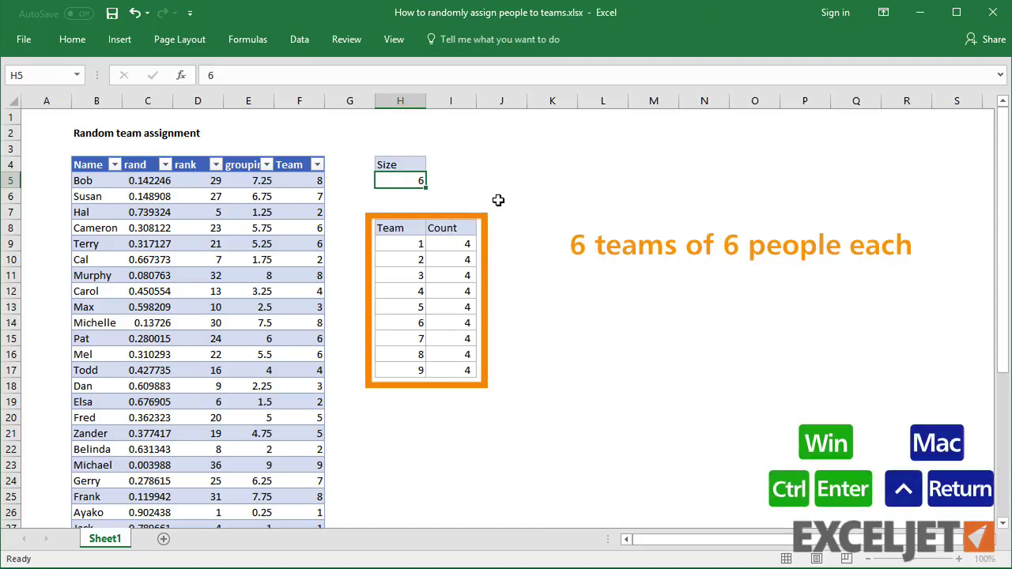
text(9)
key(ctrl+Return)
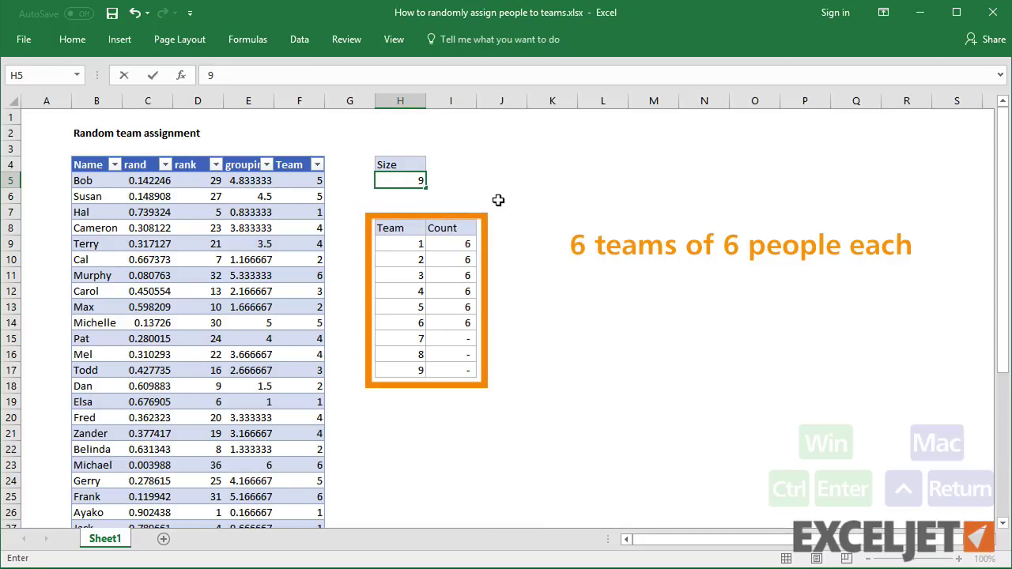
text(4)
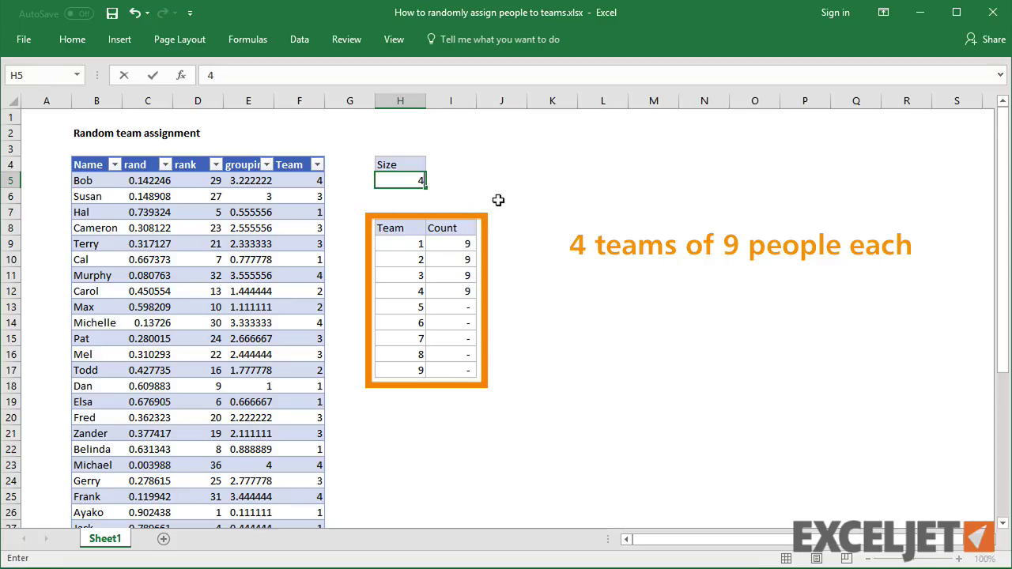
key(ctrl+Return)
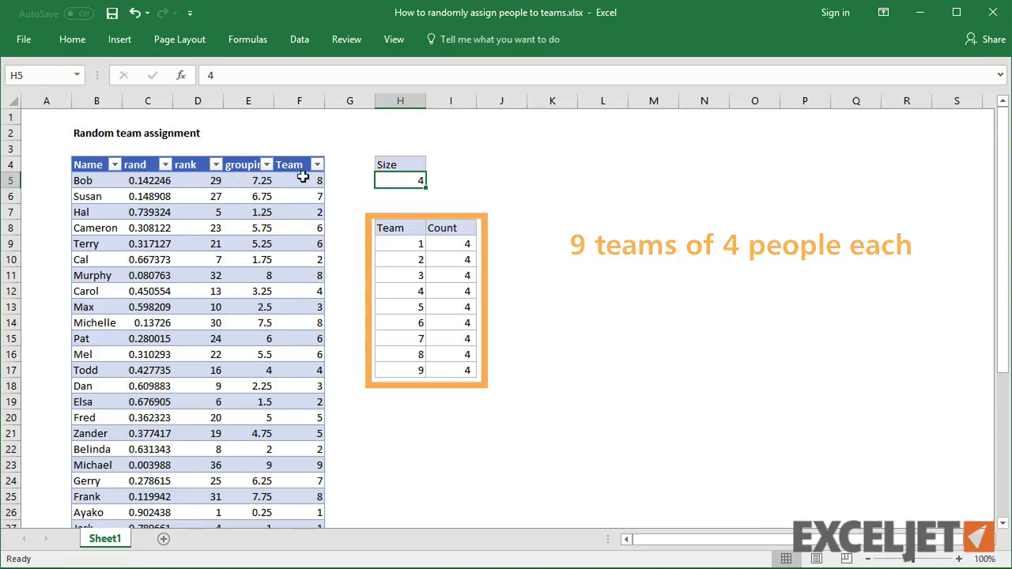
click(261, 180)
click(282, 75)
drag(282, 75, 214, 79)
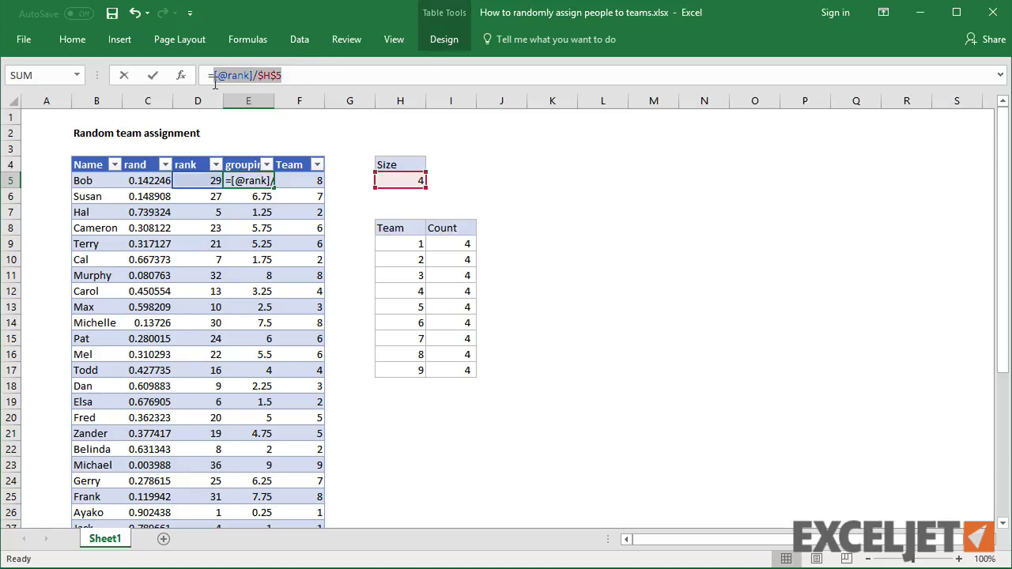
key(ctrl+c)
key(Escape)
click(316, 180)
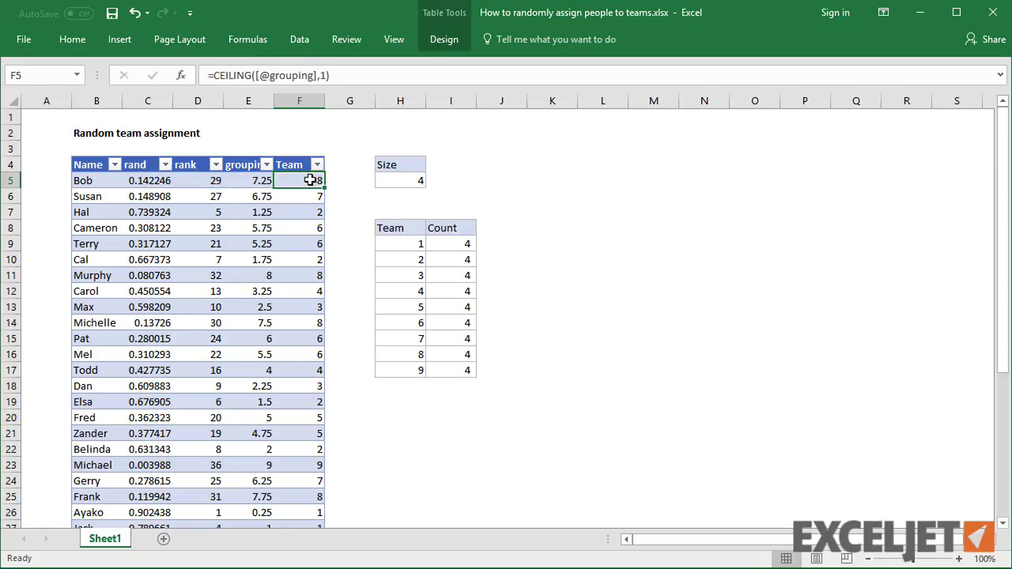
click(288, 75)
click(278, 104)
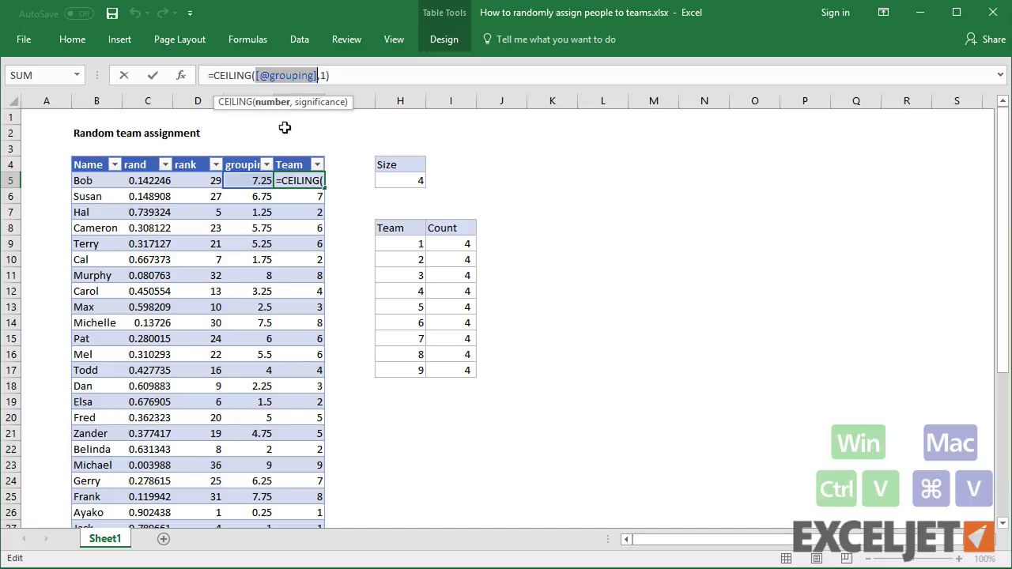
key(ctrl+v)
key(Return)
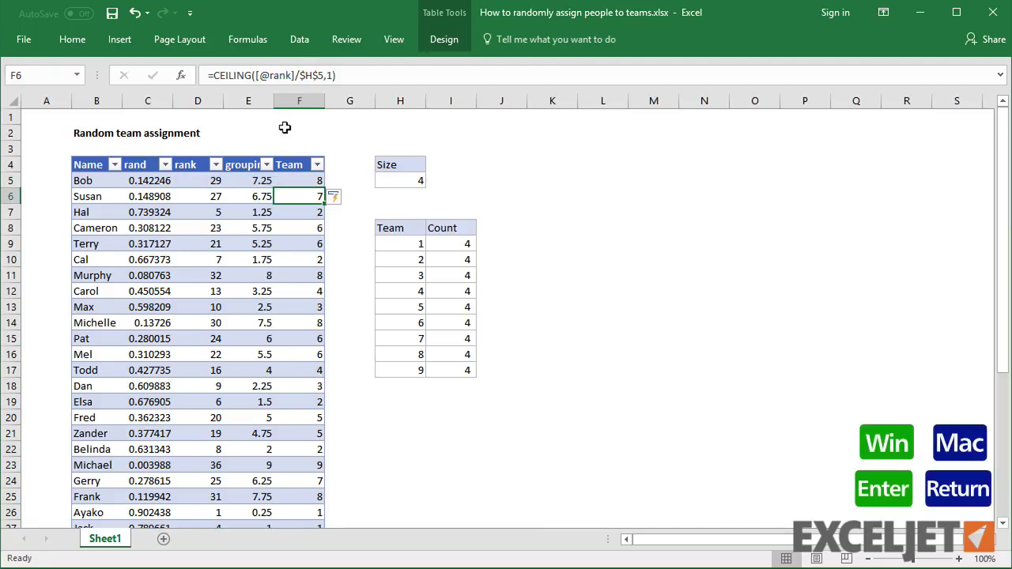
click(200, 180)
drag(324, 75, 214, 76)
key(ctrl+c)
key(Escape)
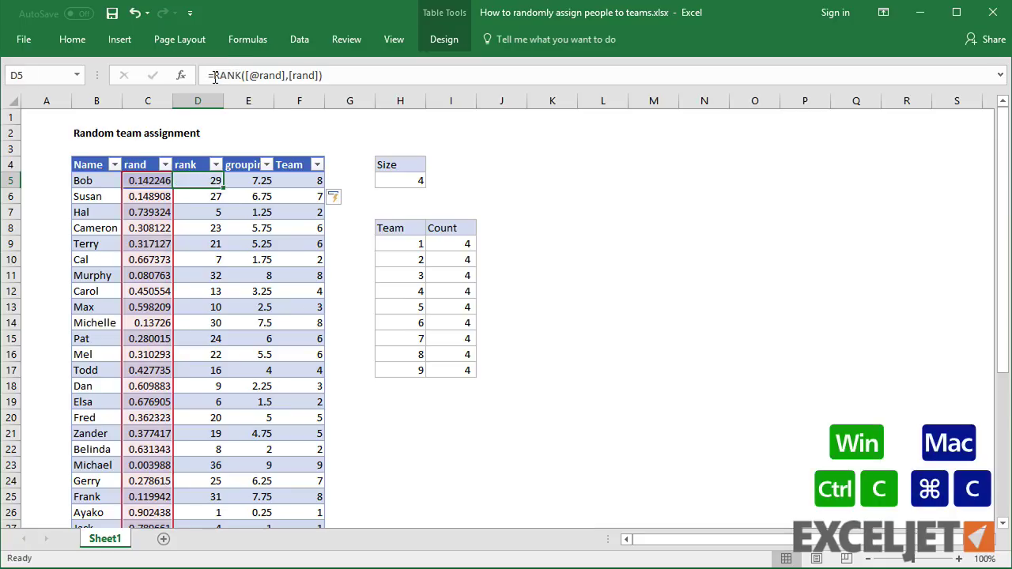
click(300, 179)
drag(295, 75, 260, 78)
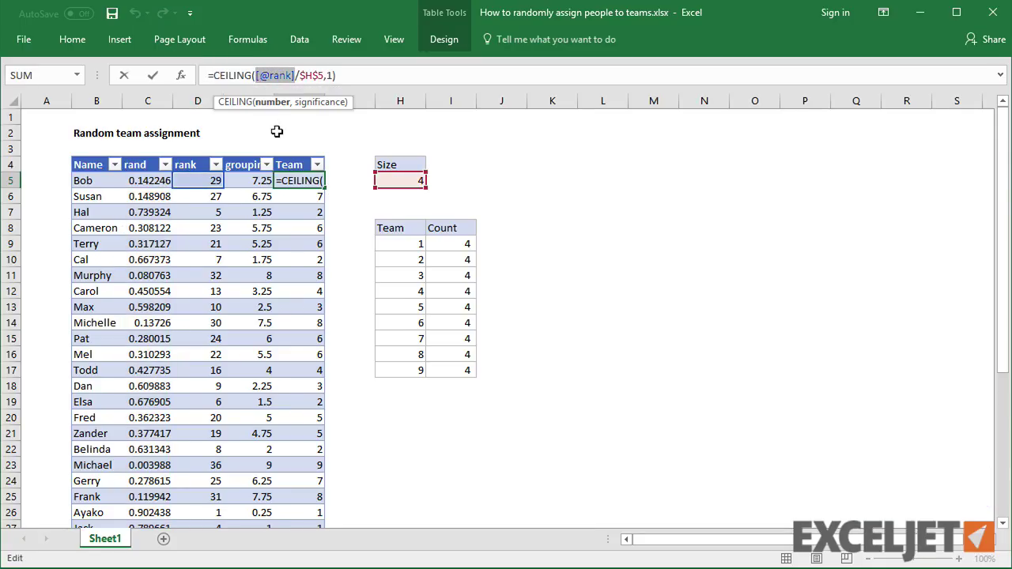
key(ctrl+v)
key(Return)
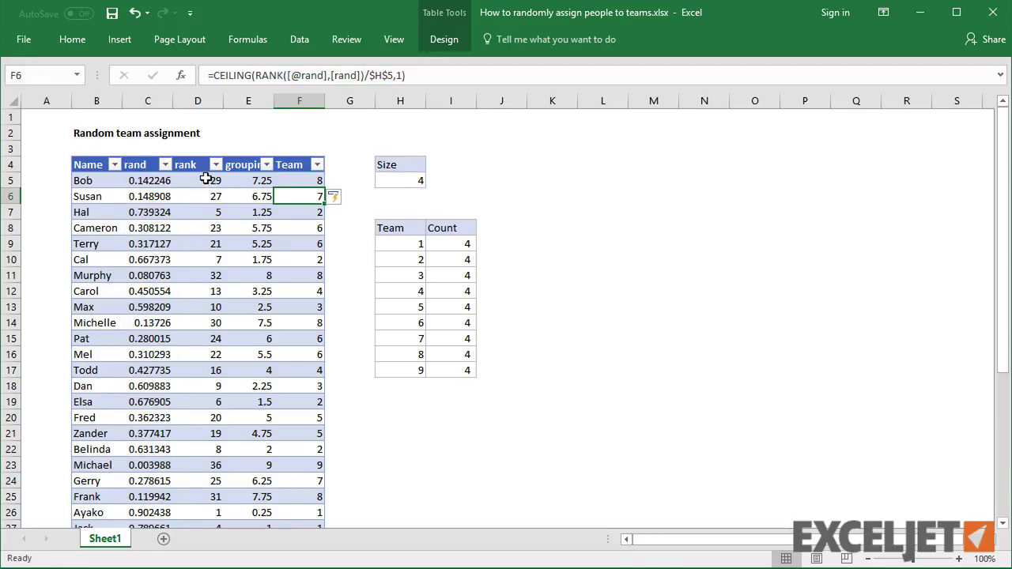
Delete the rank and grouping helper columns and check the Team formula still works
drag(206, 179, 234, 181)
drag(208, 101, 252, 100)
key(ctrl+minus)
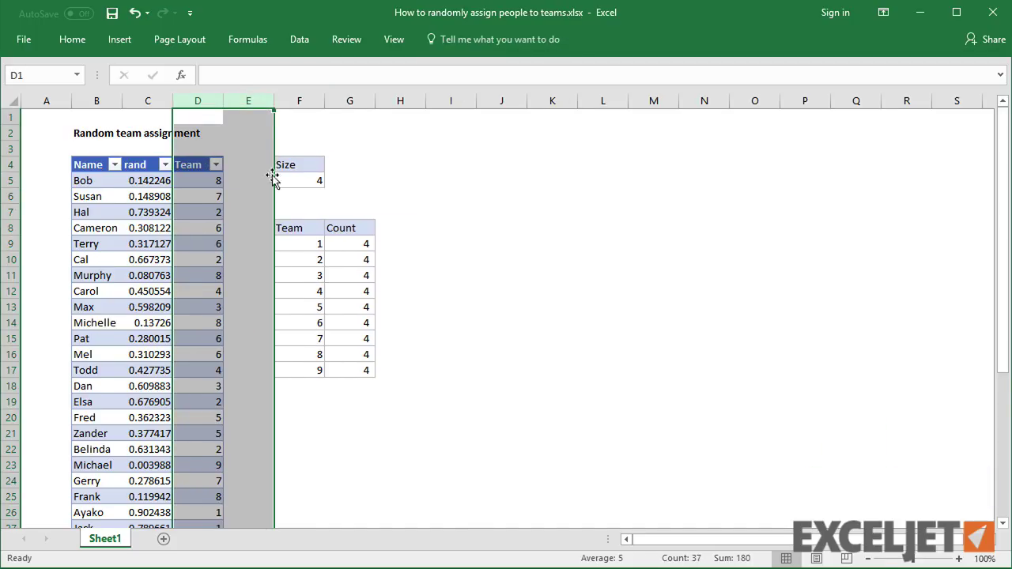
click(209, 178)
click(157, 181)
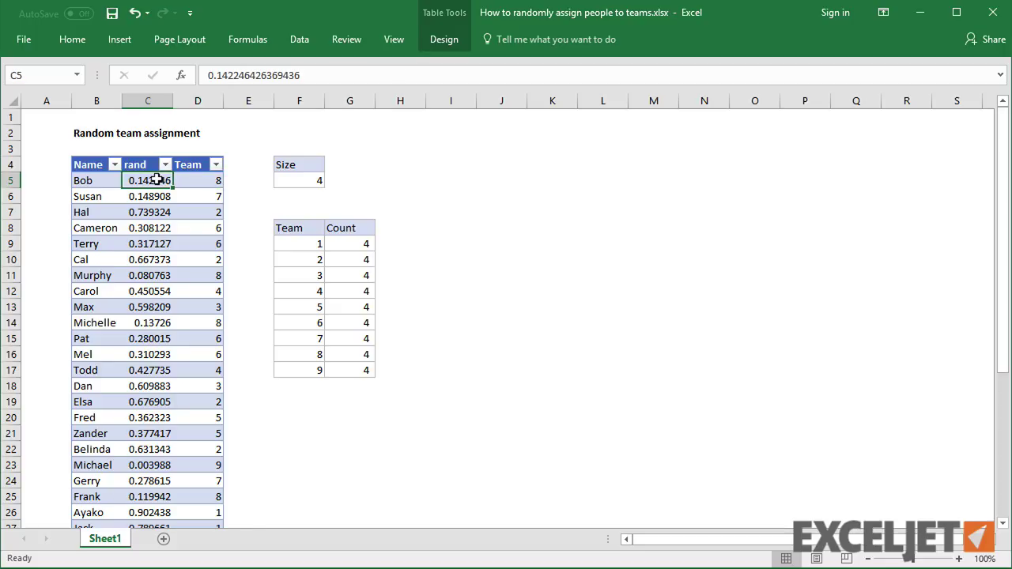